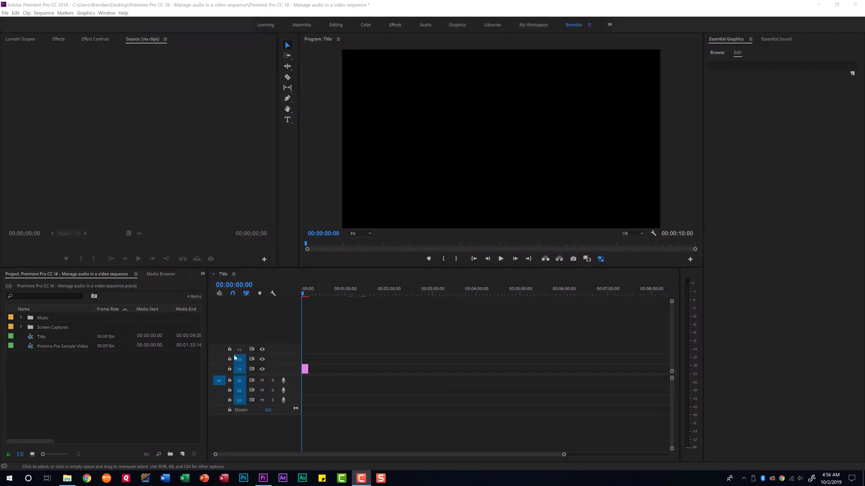
Drag IDCIDK.mp3 from the Music bin onto audio track A1 at 00:00
click(21, 317)
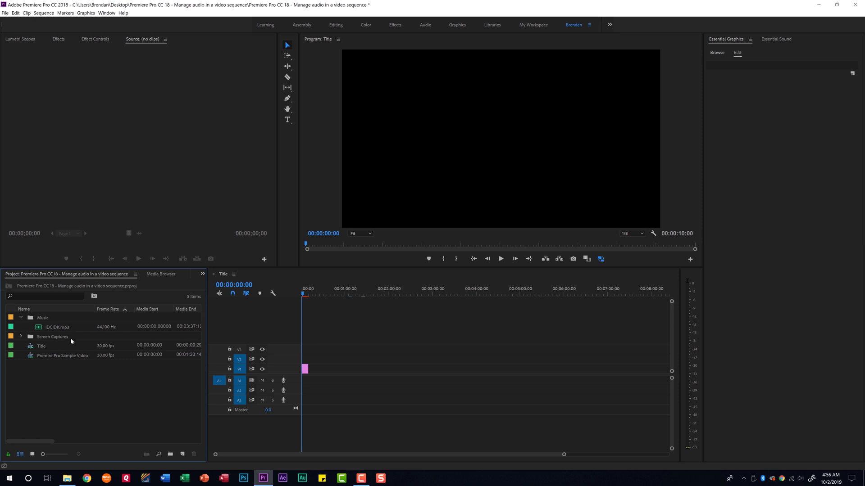
click(38, 331)
drag(38, 330, 300, 384)
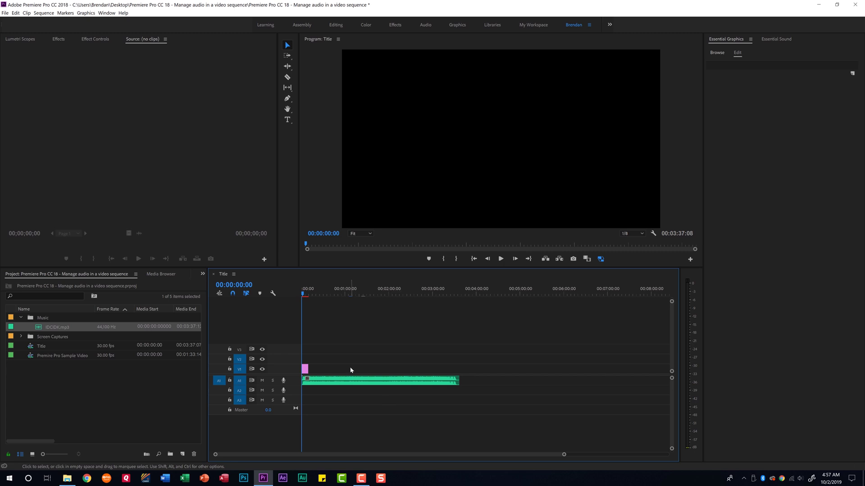
Trim the A1 music clip's end back to 00:00:10:00, flush with the title clip
drag(458, 381, 308, 390)
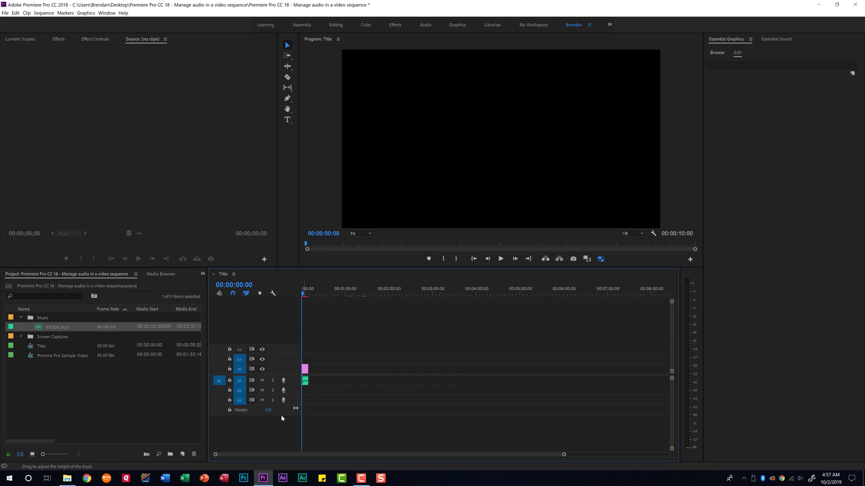
scroll(323, 410, down, 3)
scroll(323, 411, down, 4)
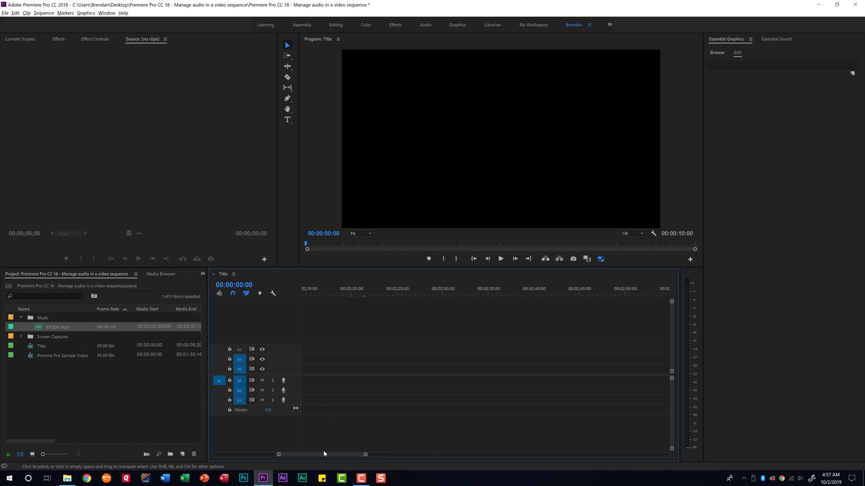
drag(327, 454, 250, 456)
click(340, 383)
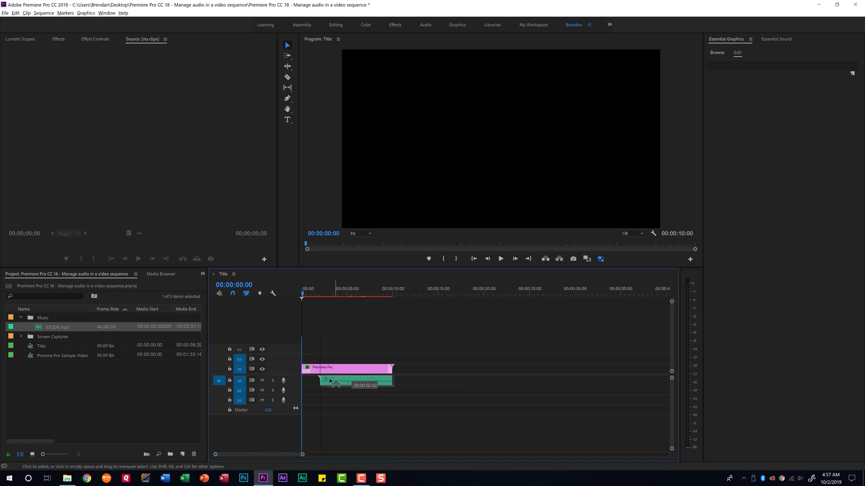
mouse_move(392, 381)
mouse_down()
mouse_move(370, 382)
mouse_move(393, 382)
mouse_up()
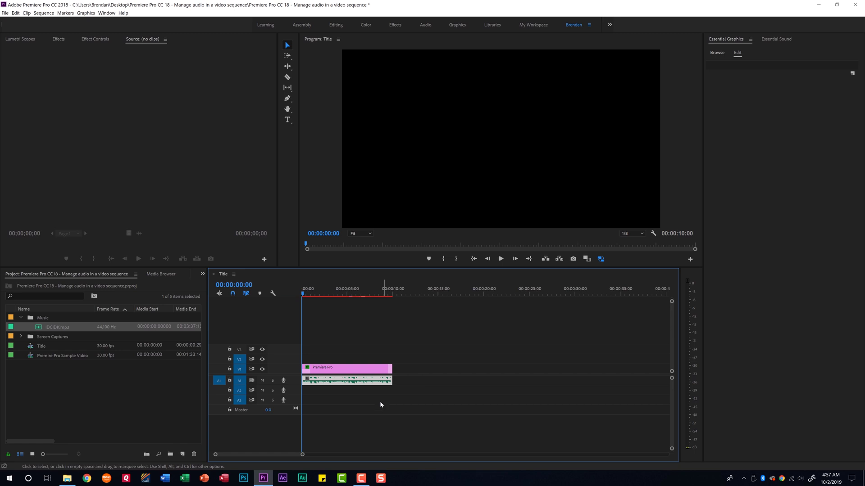
Add a Constant Gain crossfade to the start of the music clip
click(59, 39)
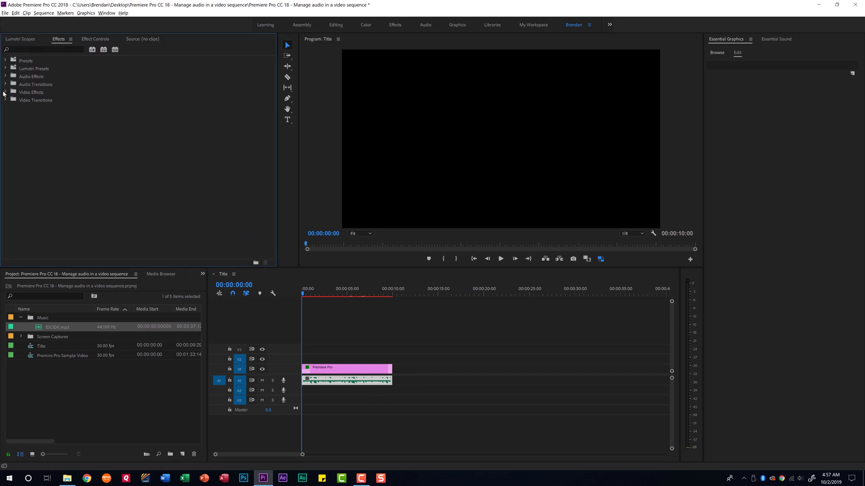
click(5, 85)
click(10, 92)
drag(36, 99, 305, 381)
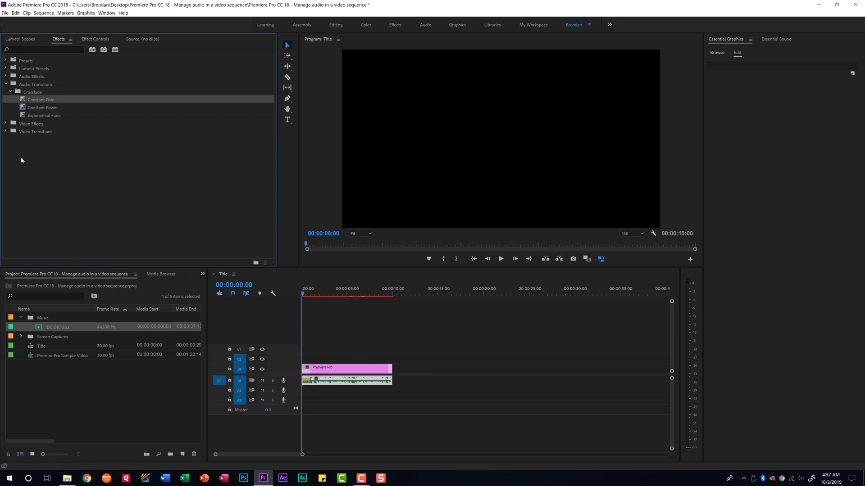
Add and lengthen an Exponential Fade at the clip's end, then undo the fades
click(22, 118)
drag(309, 248, 390, 380)
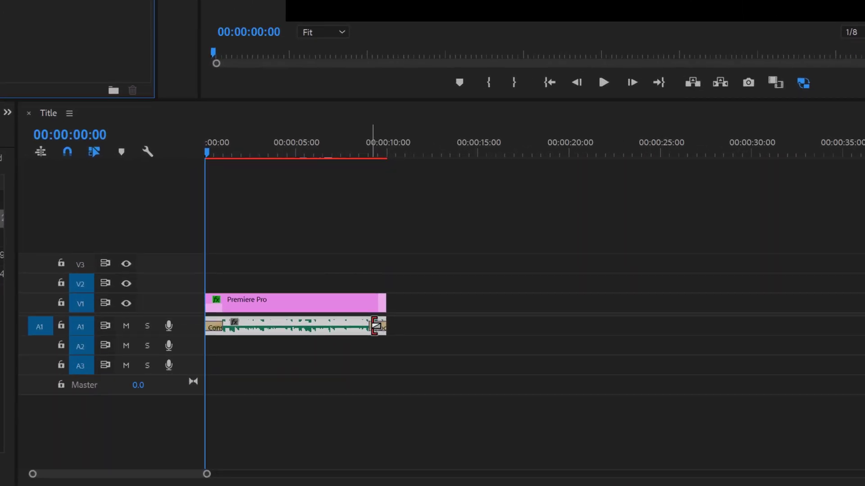
drag(374, 327, 336, 334)
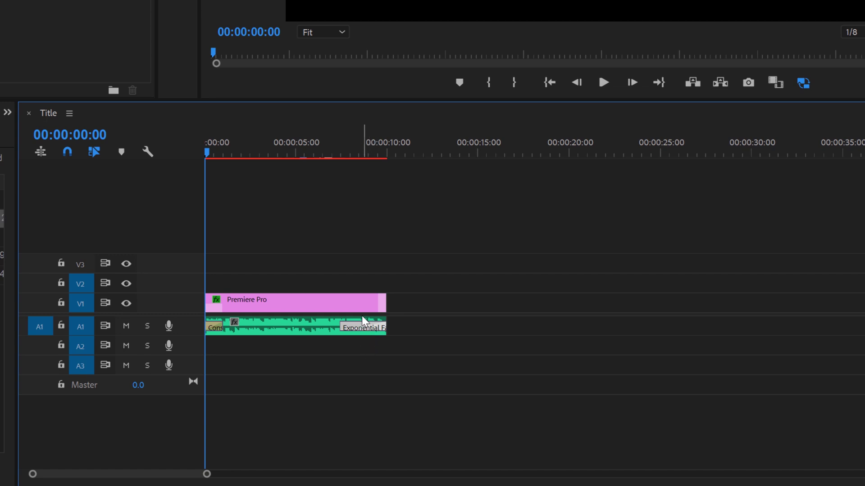
key(ctrl+z)
key(ctrl+z)
key(ctrl+z)
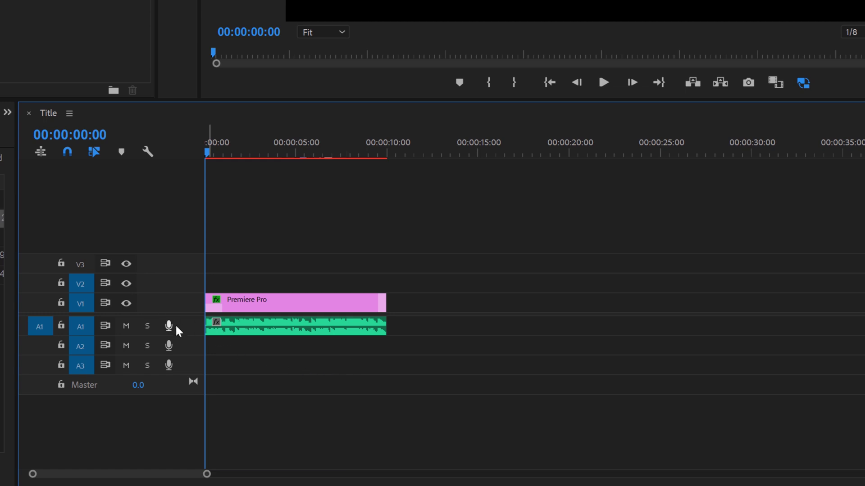
Expand track A1 and add music volume keyframes at 00:00:00:00 and 00:00:02:00
double_click(190, 332)
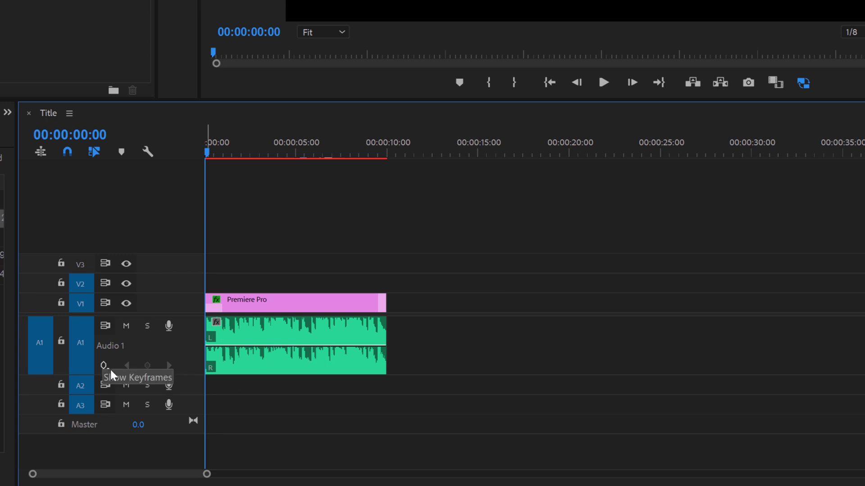
click(269, 360)
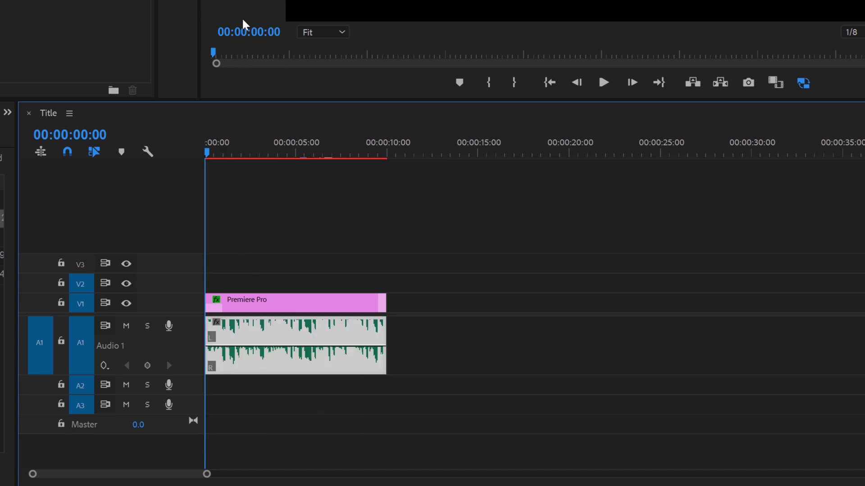
click(147, 367)
drag(207, 158, 242, 161)
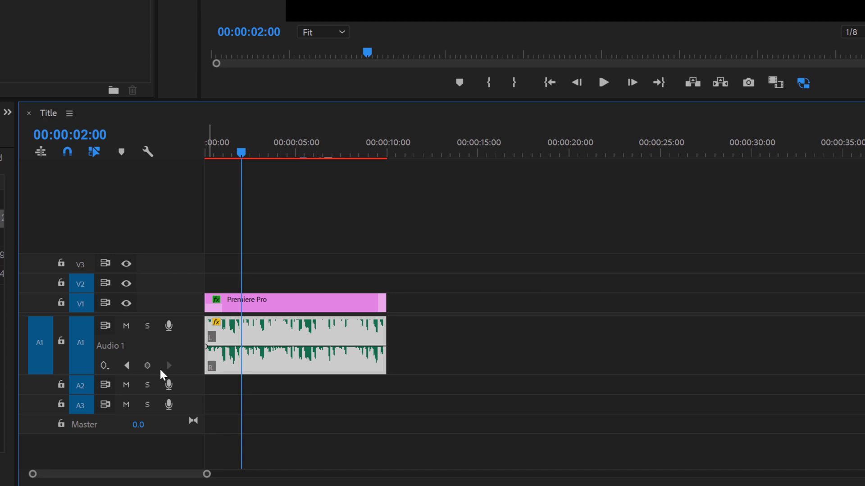
click(149, 367)
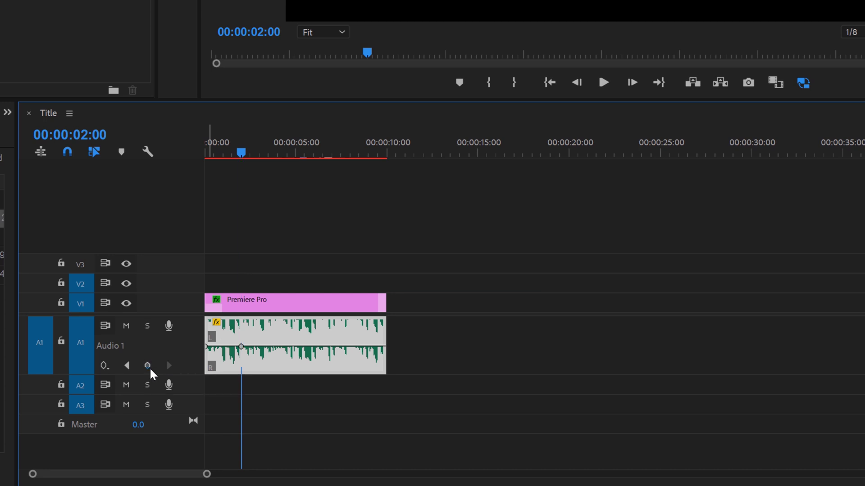
drag(244, 158, 354, 158)
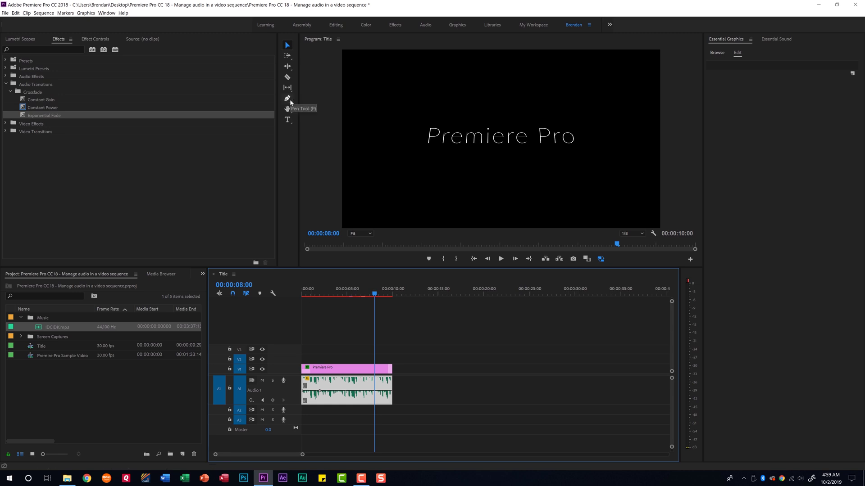
With the Pen tool, add volume keyframes at 8 seconds and at the clip's end
click(288, 99)
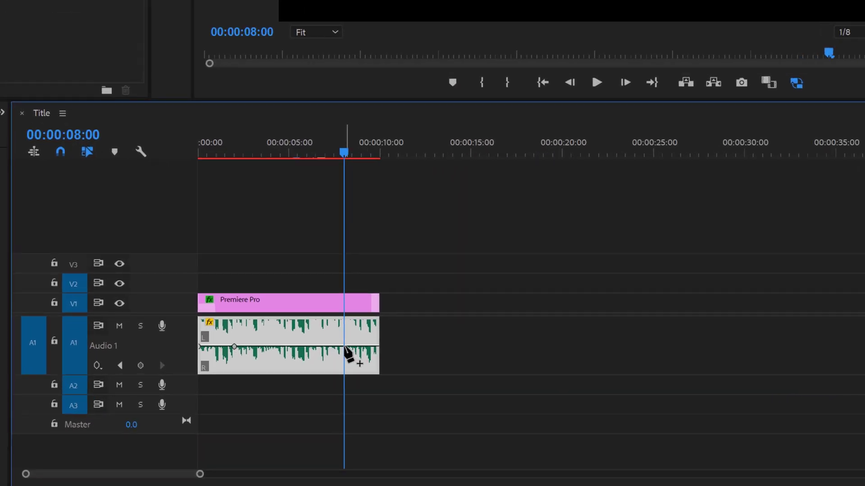
click(345, 347)
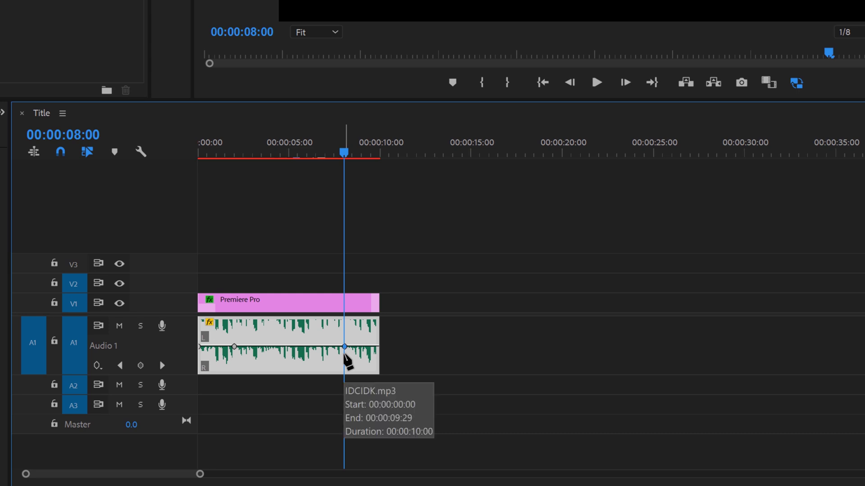
drag(345, 155, 381, 156)
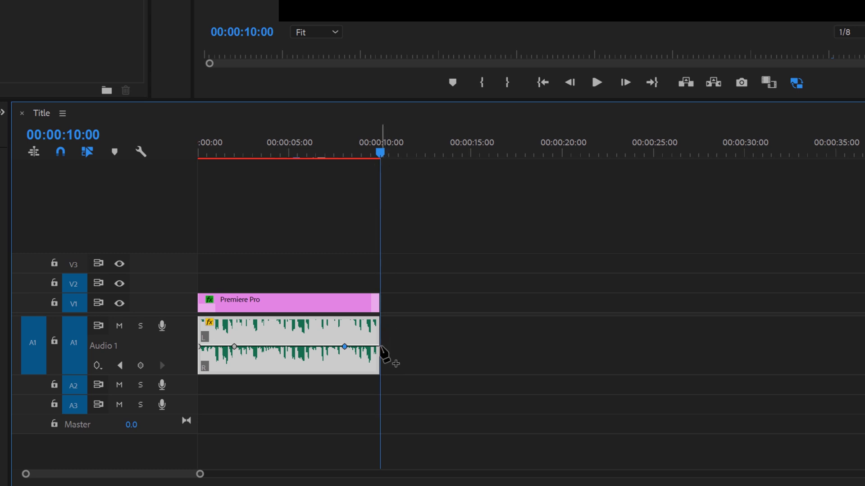
click(380, 347)
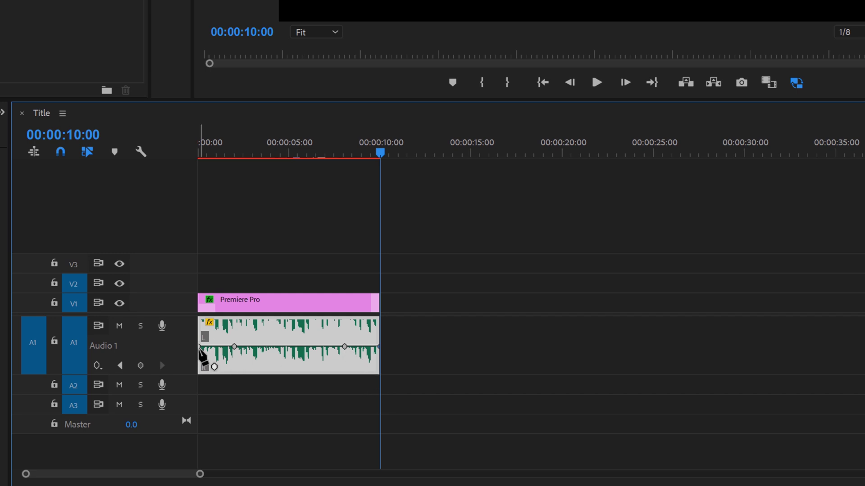
Drag the first and last volume keyframes down to -oo dB for a fade in and out
drag(199, 346, 200, 369)
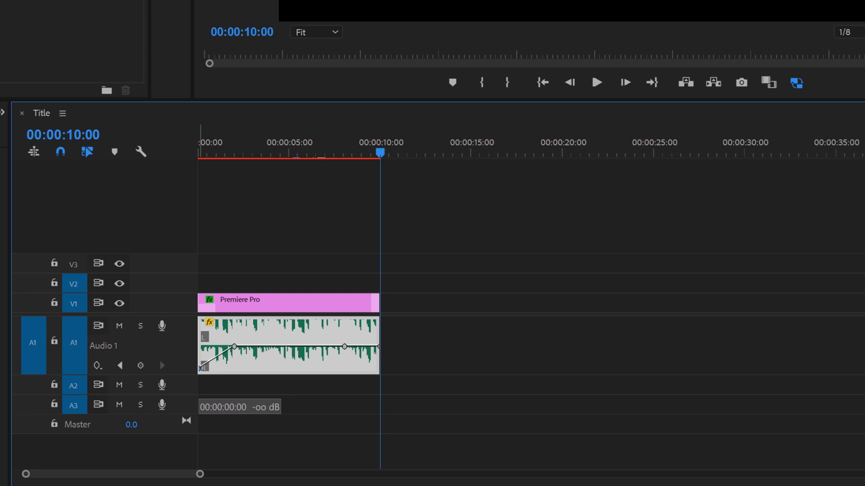
mouse_move(200, 369)
mouse_down()
mouse_move(220, 369)
mouse_move(200, 369)
mouse_up()
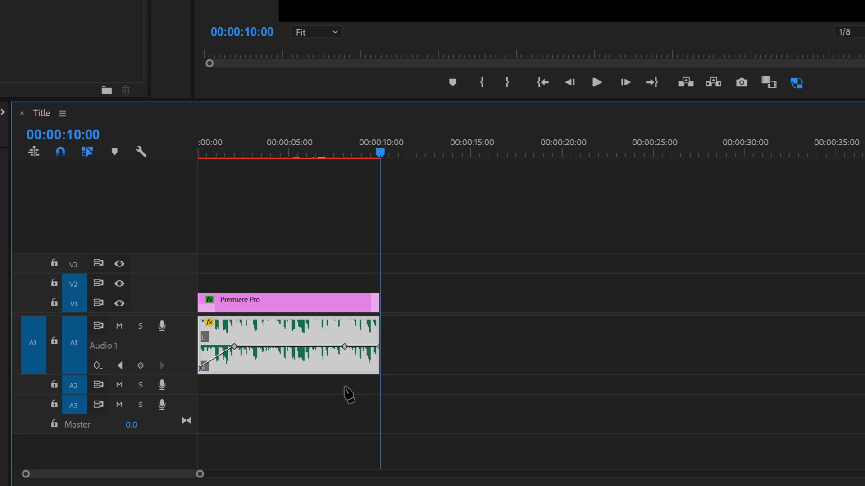
mouse_move(382, 356)
mouse_move(380, 348)
mouse_down()
mouse_move(379, 372)
mouse_move(380, 347)
mouse_up()
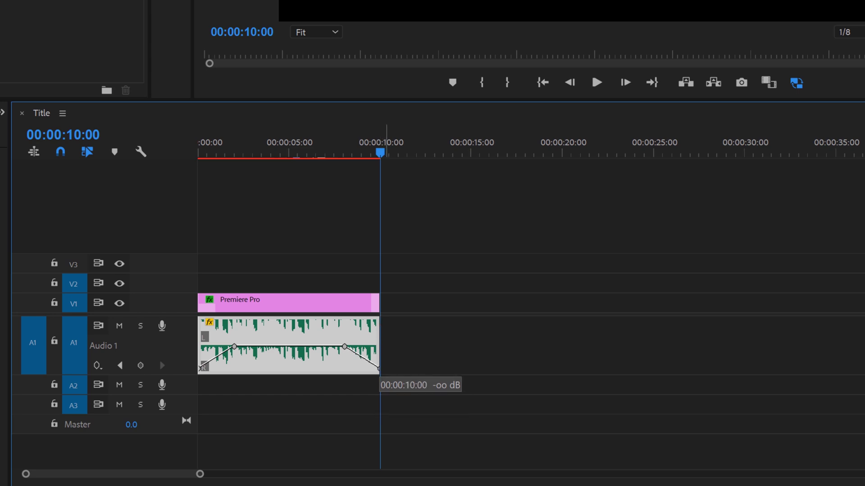
drag(379, 347, 379, 368)
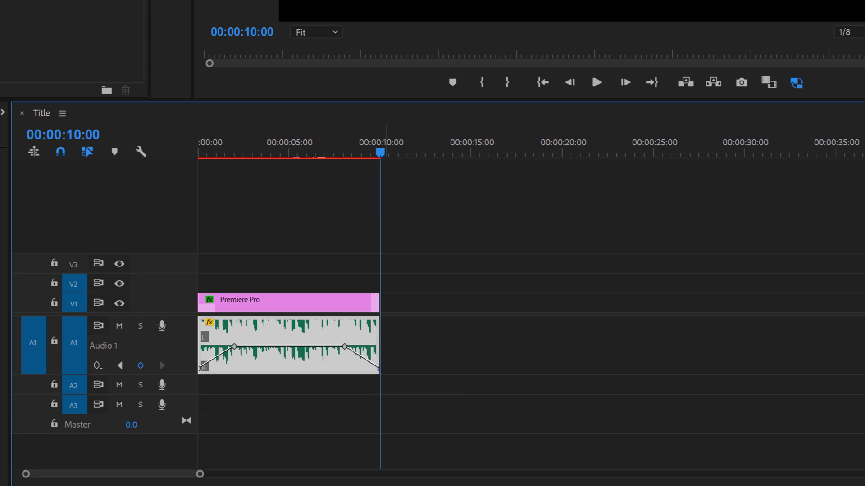
click(378, 155)
drag(365, 158, 190, 174)
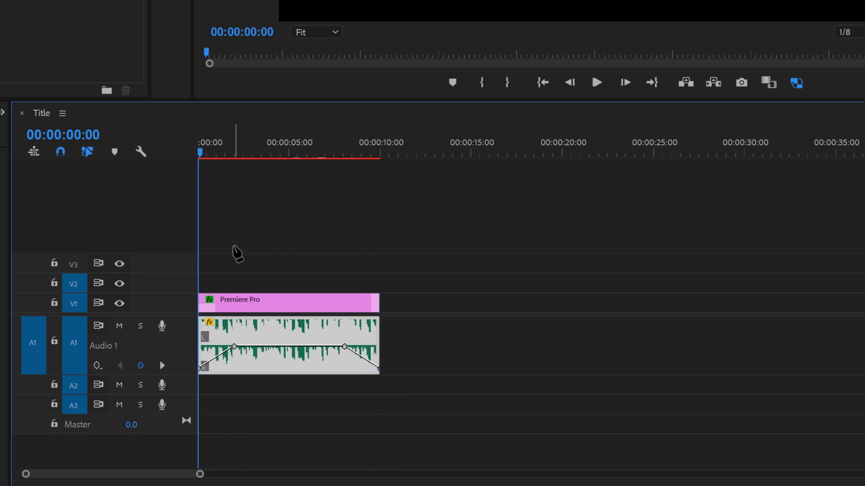
Save the project, preview the title fades, then scrub and play the Sample Video sequence
key(ctrl+s)
key(space)
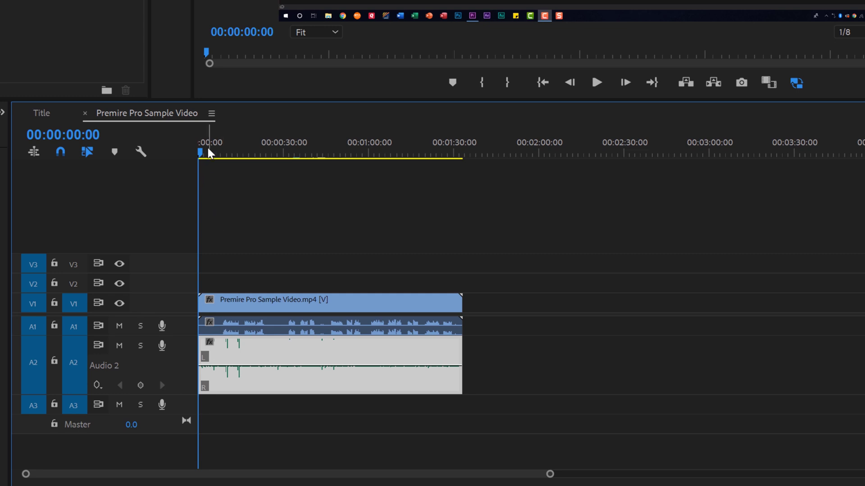
drag(201, 153, 224, 153)
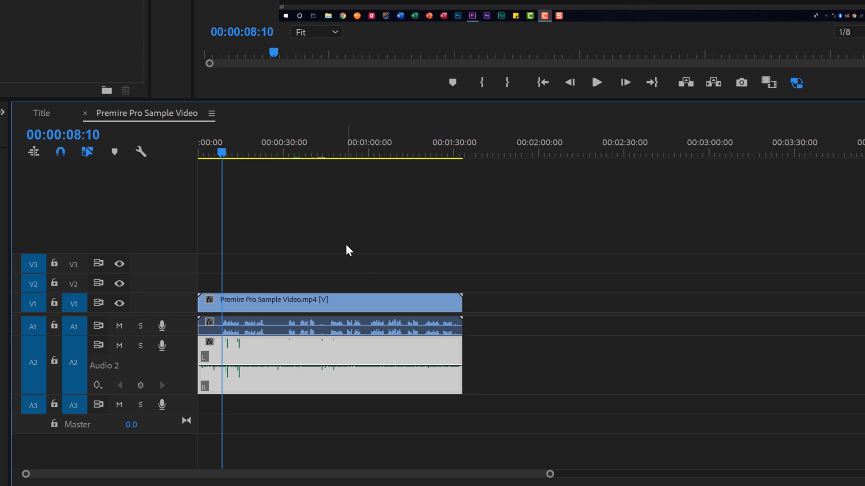
drag(221, 153, 218, 153)
key(space)
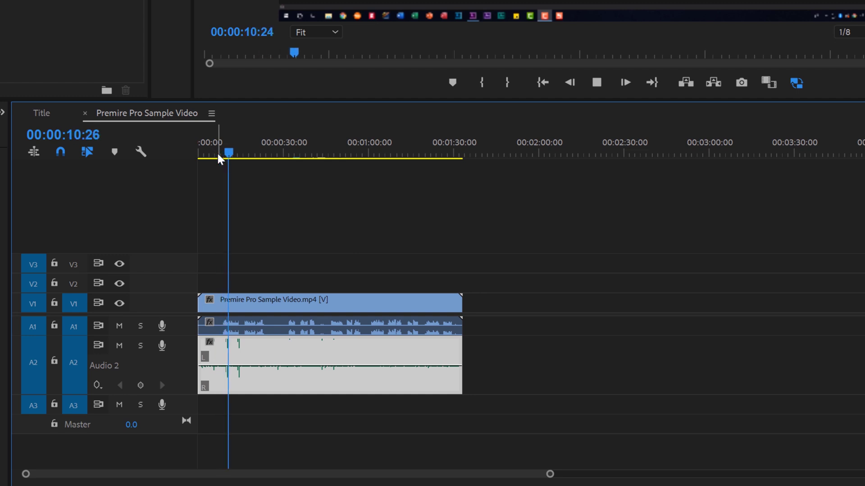
key(space)
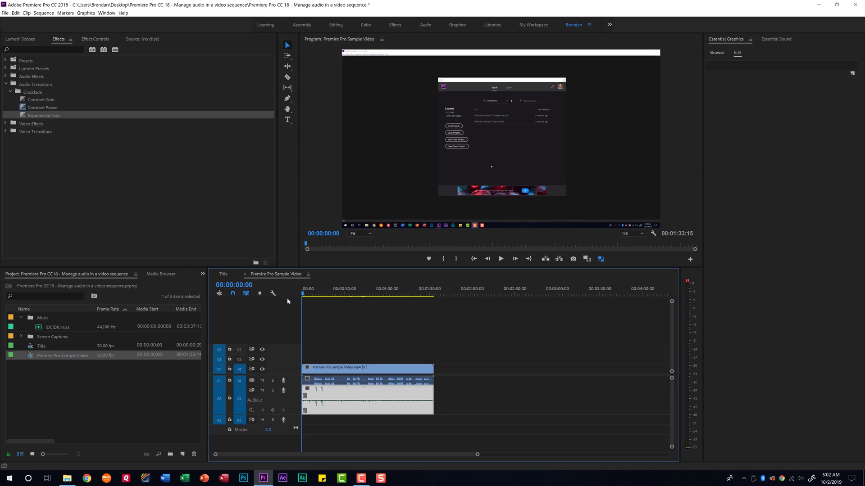
In Effect Controls, keyframe music Level at 0.0 dB at start and about -103 dB at 00:00:08:04
click(97, 39)
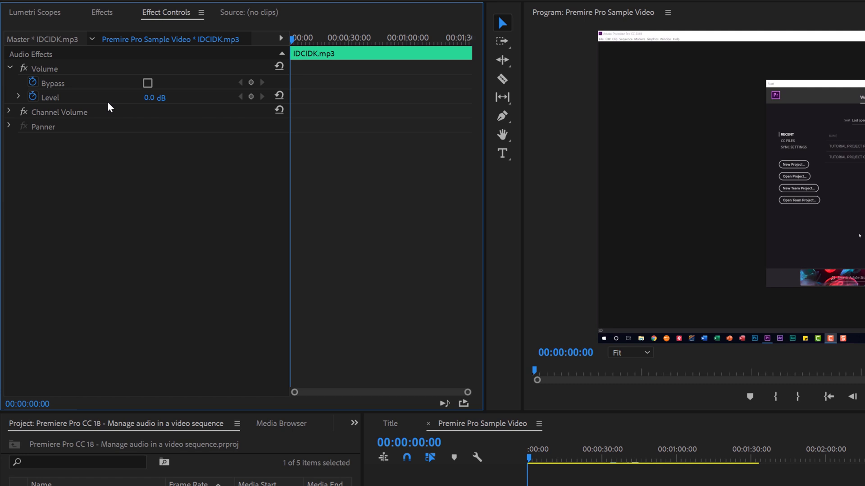
click(251, 96)
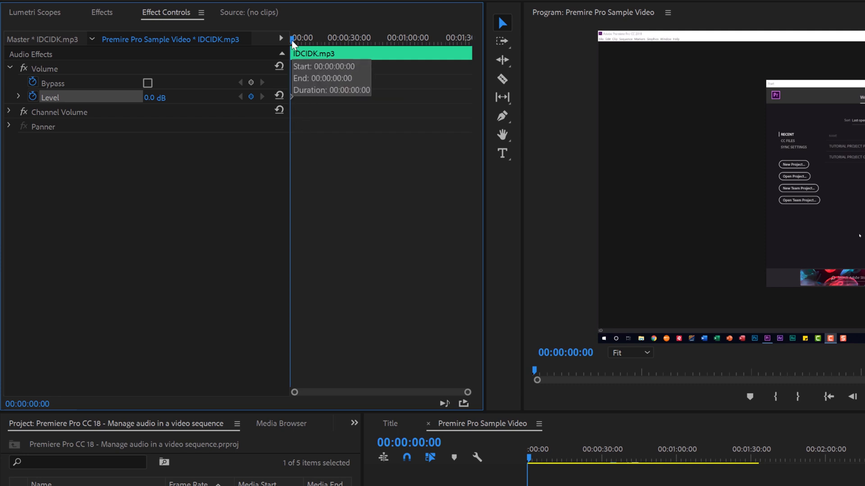
mouse_move(292, 44)
mouse_down()
mouse_move(333, 48)
mouse_move(306, 51)
mouse_up()
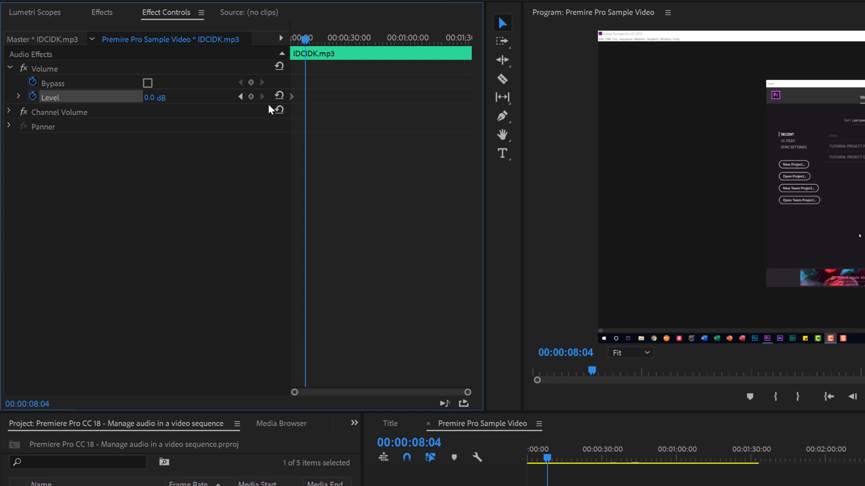
click(252, 98)
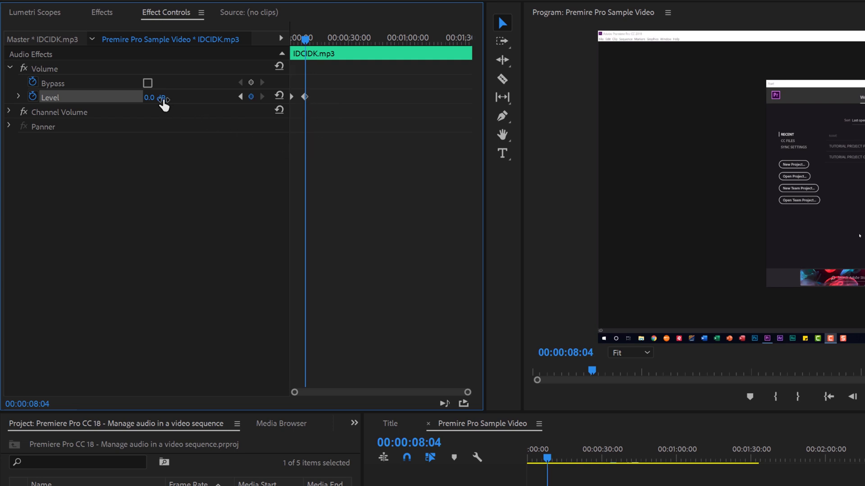
drag(155, 98, 83, 89)
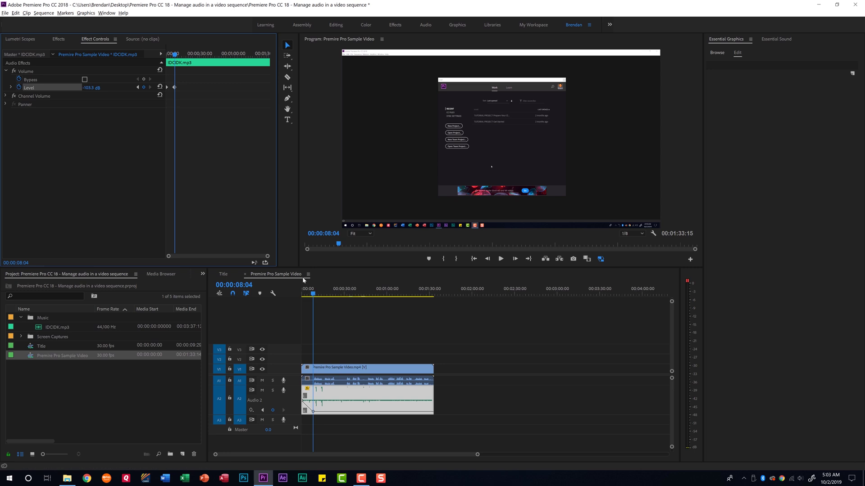
Raise the 00:00:08:04 music keyframe to about -10 dB, replaying to check the dip
drag(314, 295, 309, 297)
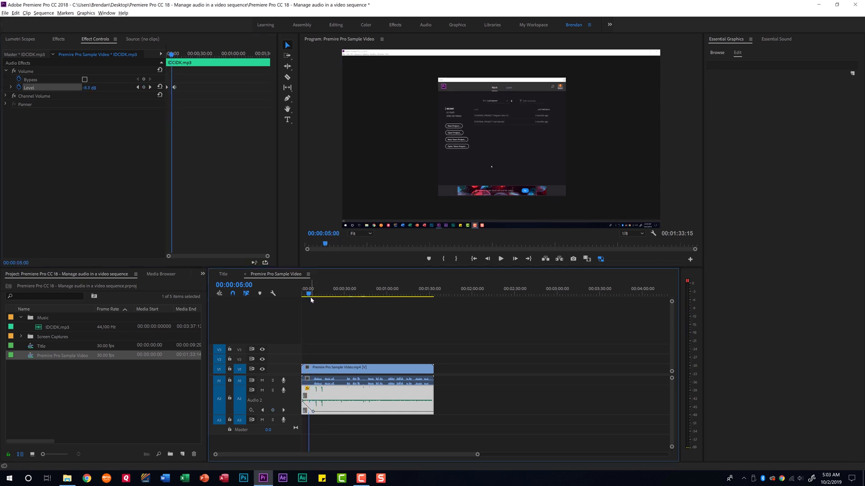
key(space)
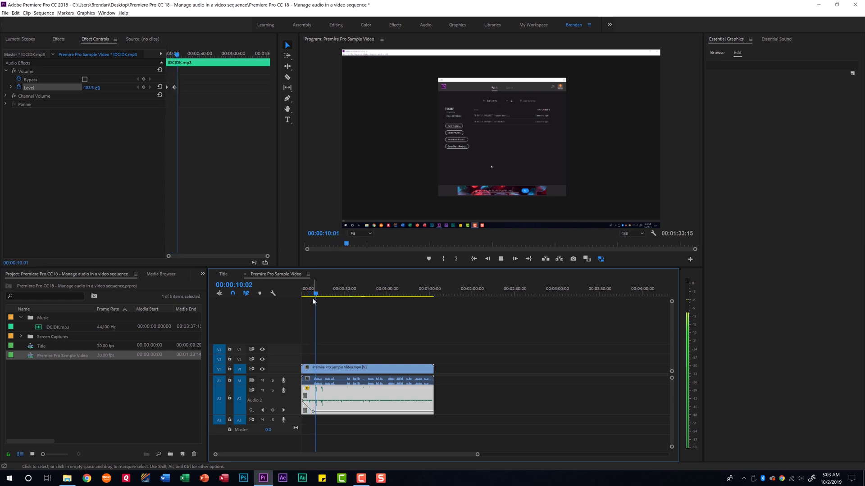
click(311, 296)
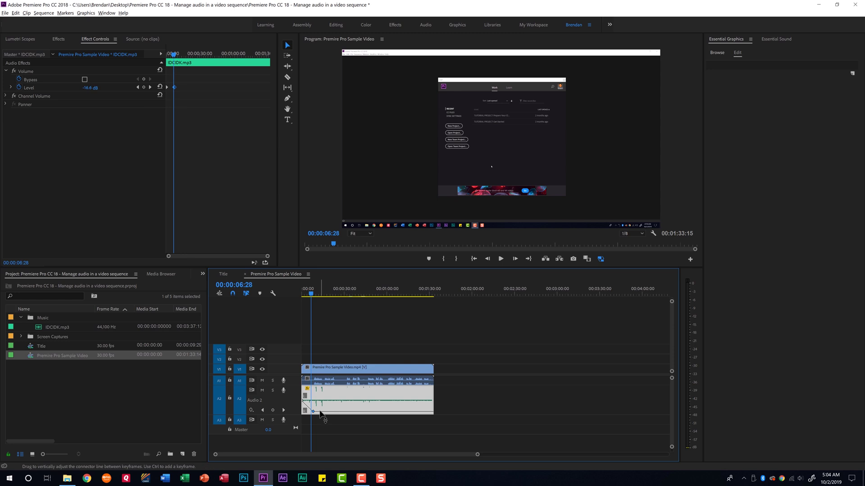
drag(314, 412, 314, 408)
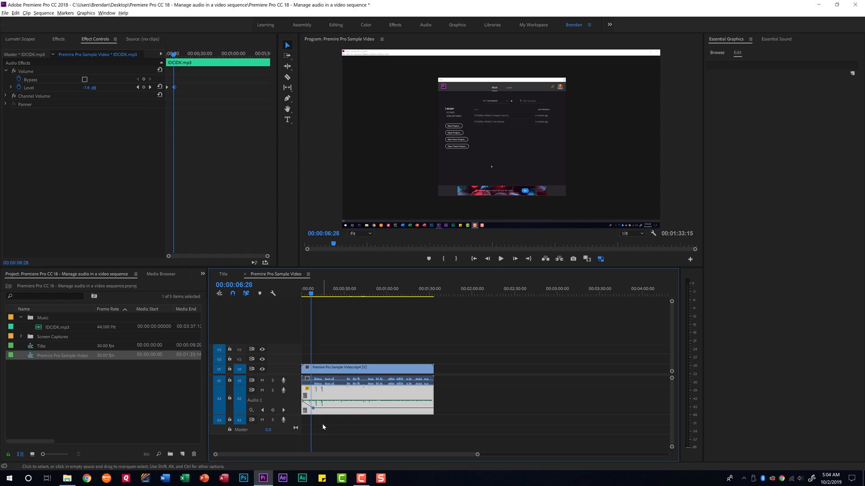
key(space)
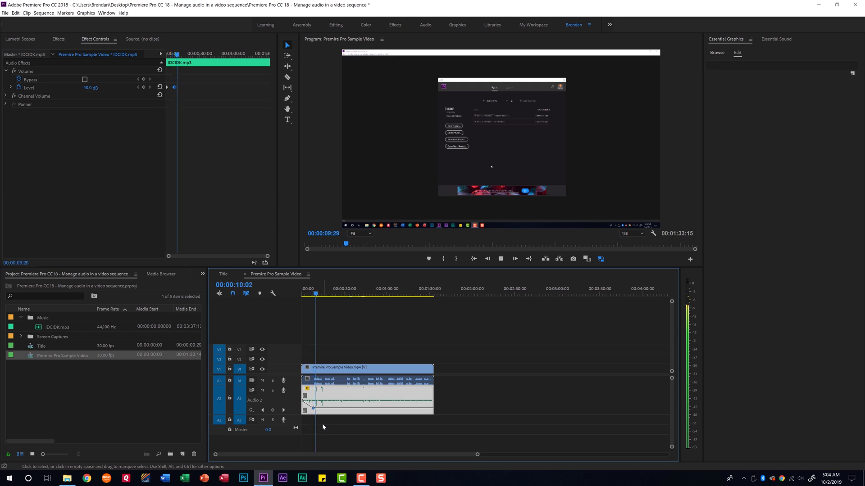
key(space)
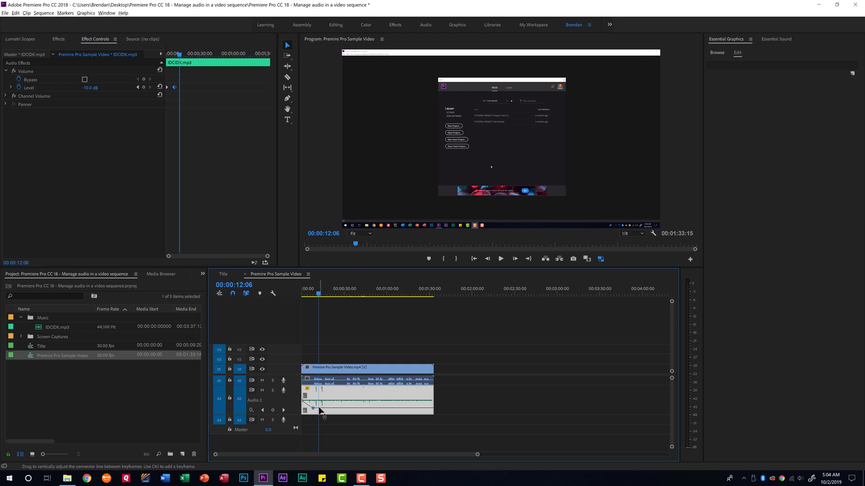
drag(319, 410, 319, 411)
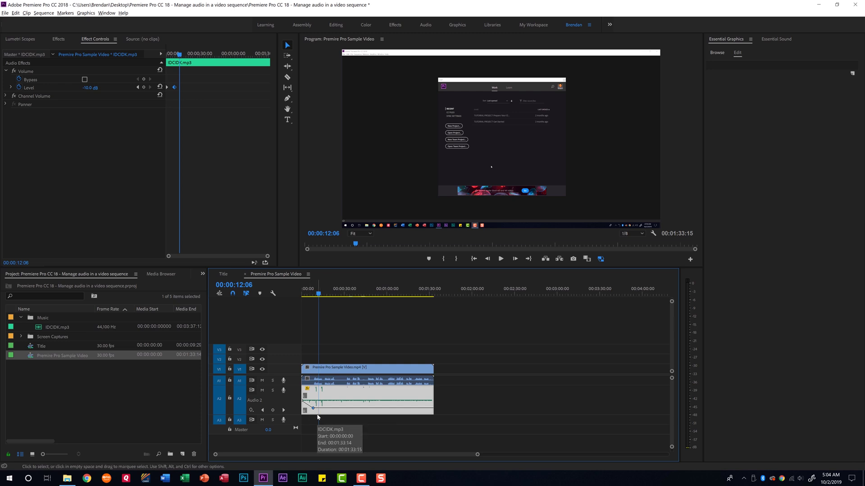